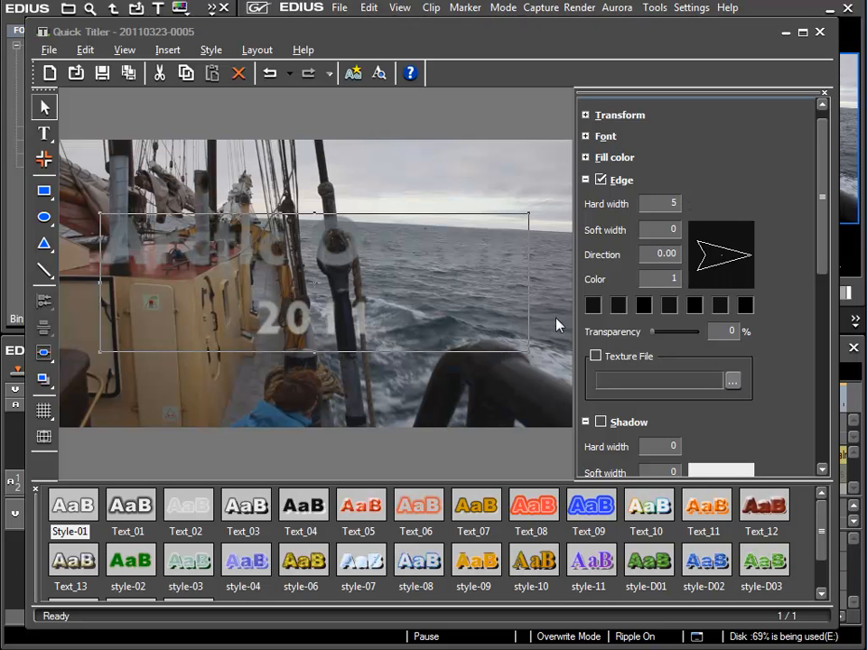
Step: Preview the Arctic Ocean 2011 title and try an edge hard width of 12, bringing it down to 0
{"action": "key", "text": "ctrl+shift+F3"}
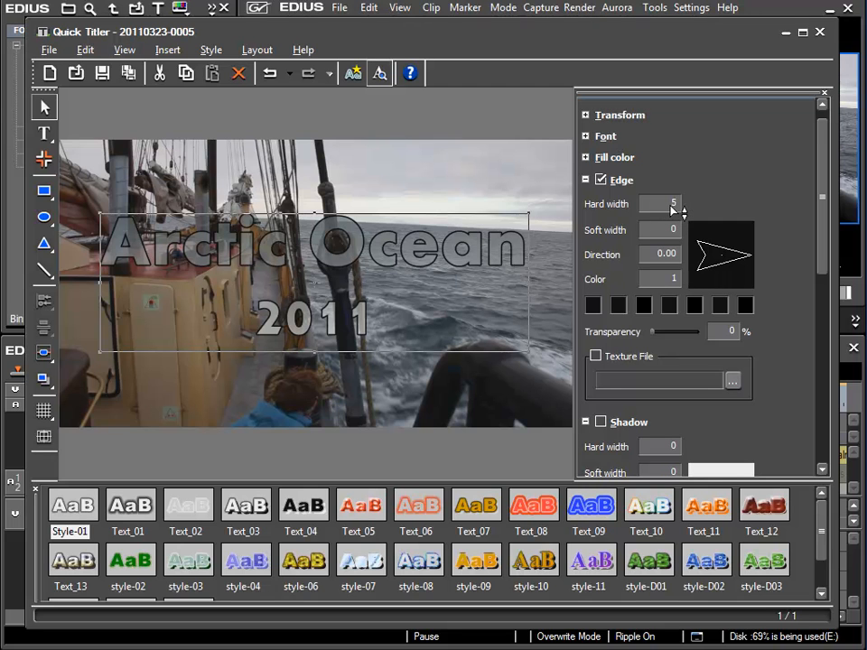
{"action": "left_click_drag", "start_coordinate": [672, 210], "coordinate": [673, 210]}
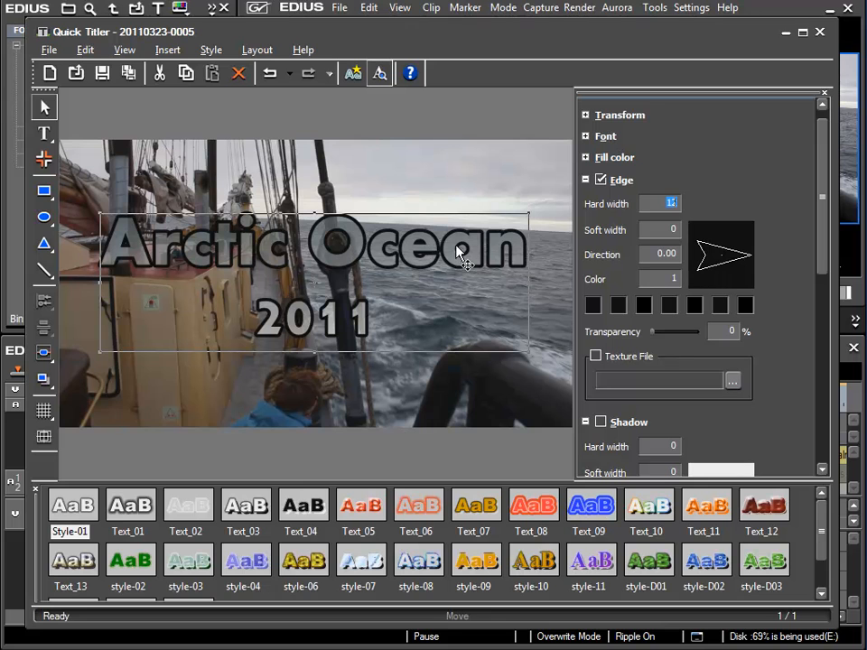
{"action": "left_click_drag", "start_coordinate": [672, 208], "coordinate": [672, 207]}
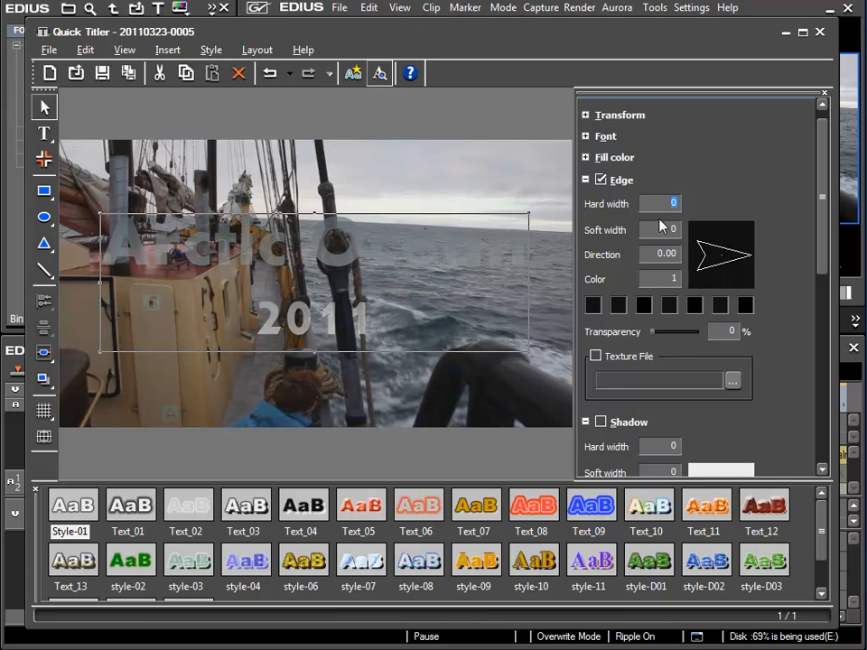
Step: Try edge soft widths of 20 and 8, and settle on a hard width of 5 and a soft width of 5
{"action": "left_click", "coordinate": [663, 232]}
{"action": "left_click_drag", "start_coordinate": [672, 229], "coordinate": [670, 233]}
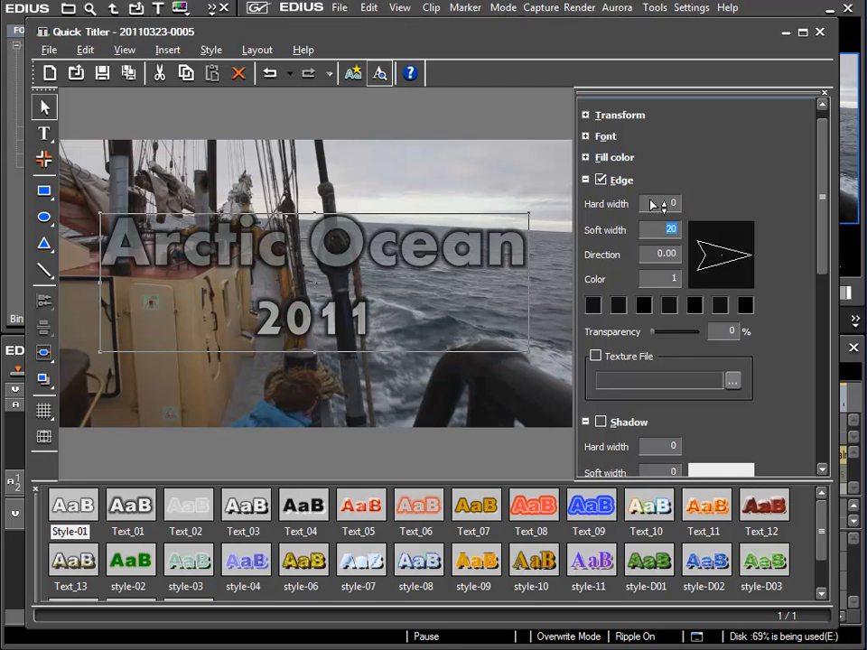
{"action": "scroll", "coordinate": [663, 232], "scroll_direction": "down", "scroll_amount": 9}
{"action": "scroll", "coordinate": [660, 232], "scroll_direction": "down", "scroll_amount": 3}
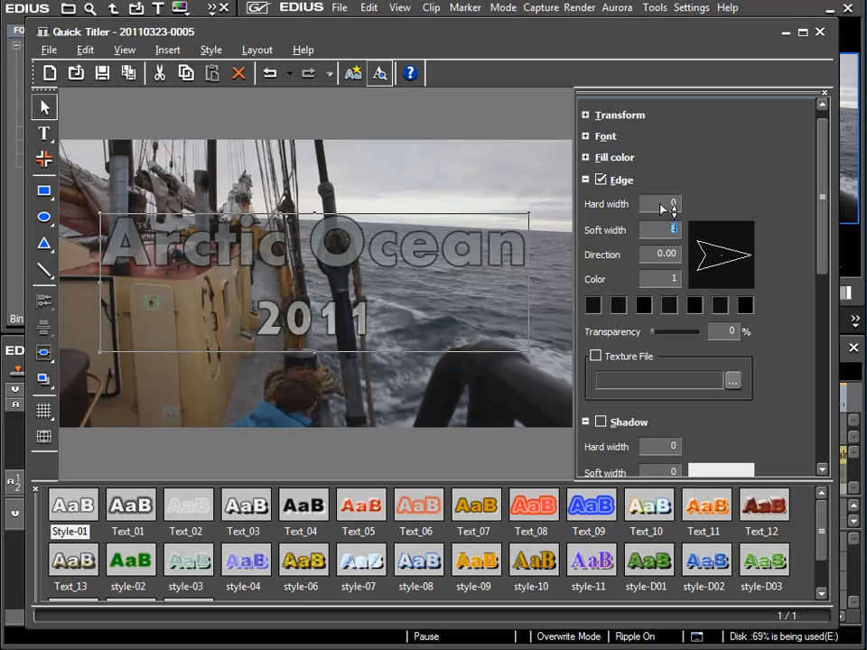
{"action": "scroll", "coordinate": [665, 206], "scroll_direction": "up", "scroll_amount": 4}
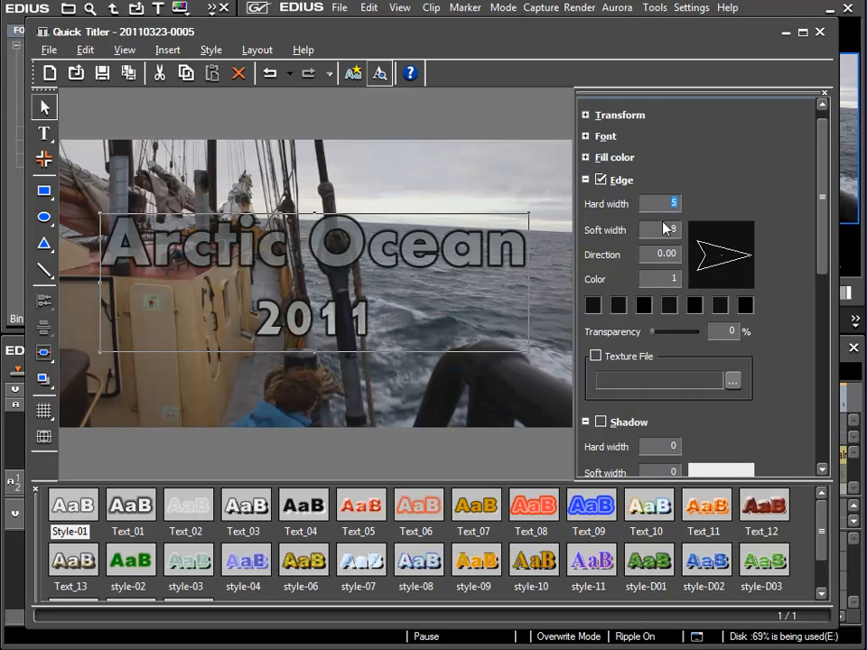
{"action": "scroll", "coordinate": [666, 236], "scroll_direction": "down", "scroll_amount": 4}
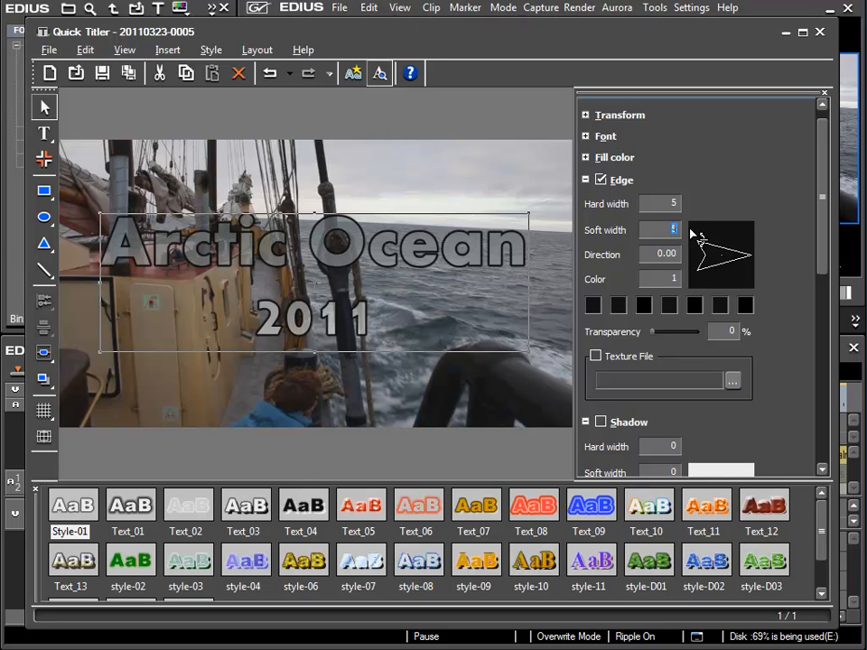
Step: Change the second edge colour to near-white and set the number of edge colours to 2
{"action": "left_click", "coordinate": [618, 307]}
{"action": "left_click_drag", "start_coordinate": [459, 307], "coordinate": [456, 233]}
{"action": "left_click", "coordinate": [539, 439]}
{"action": "left_click_drag", "start_coordinate": [672, 283], "coordinate": [672, 275]}
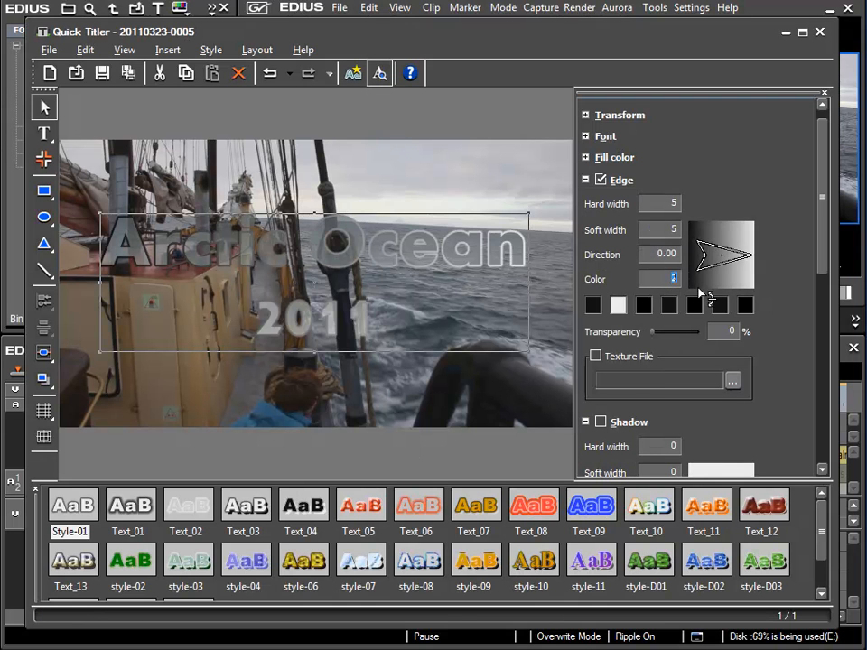
Step: Rotate the edge gradient direction to about 295.86 and raise the number of edge colours through 3 to 5
{"action": "mouse_move", "coordinate": [755, 271]}
{"action": "left_mouse_down"}
{"action": "mouse_move", "coordinate": [746, 291]}
{"action": "mouse_move", "coordinate": [736, 284]}
{"action": "mouse_move", "coordinate": [743, 281]}
{"action": "left_mouse_up"}
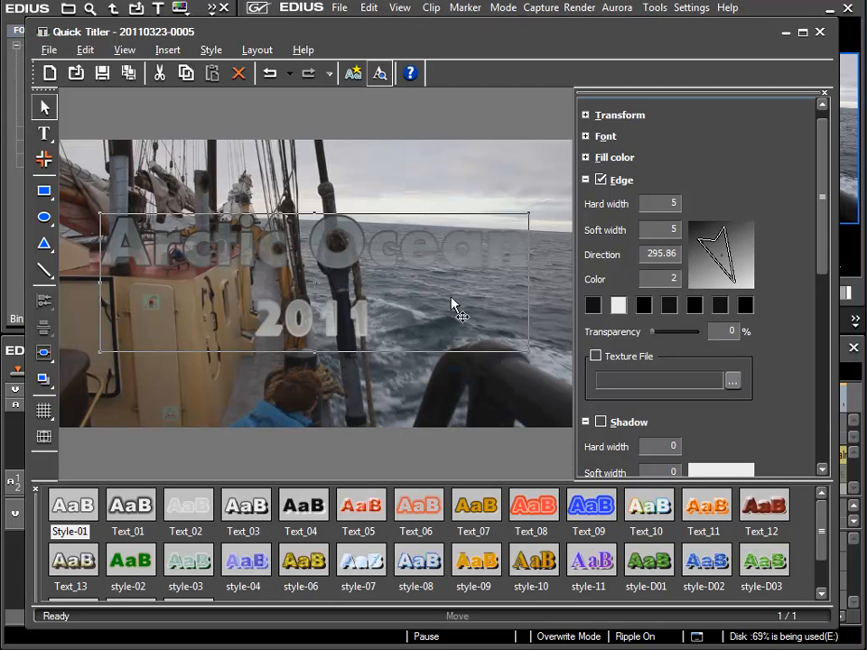
{"action": "left_click", "coordinate": [666, 285]}
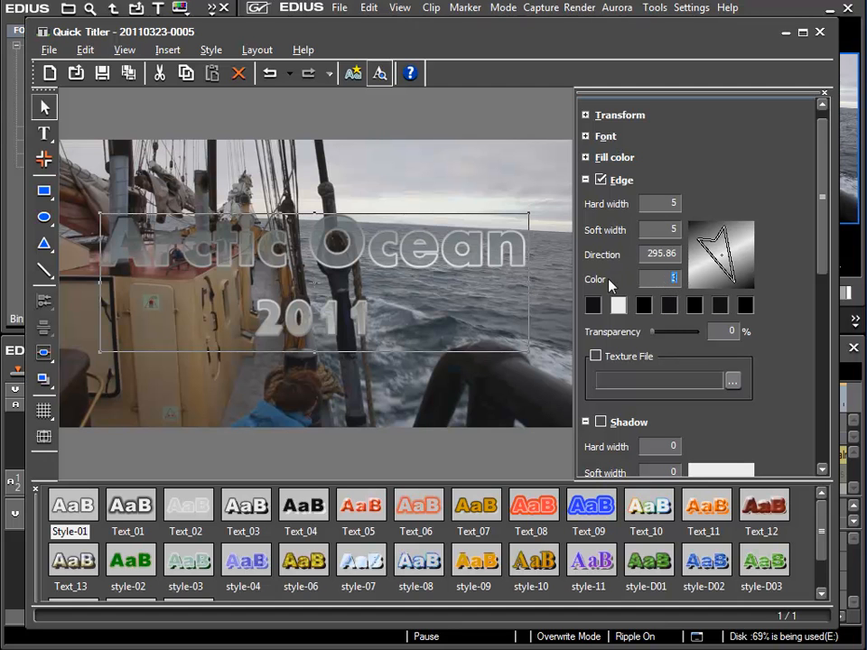
{"action": "scroll", "coordinate": [668, 283], "scroll_direction": "up", "scroll_amount": 2}
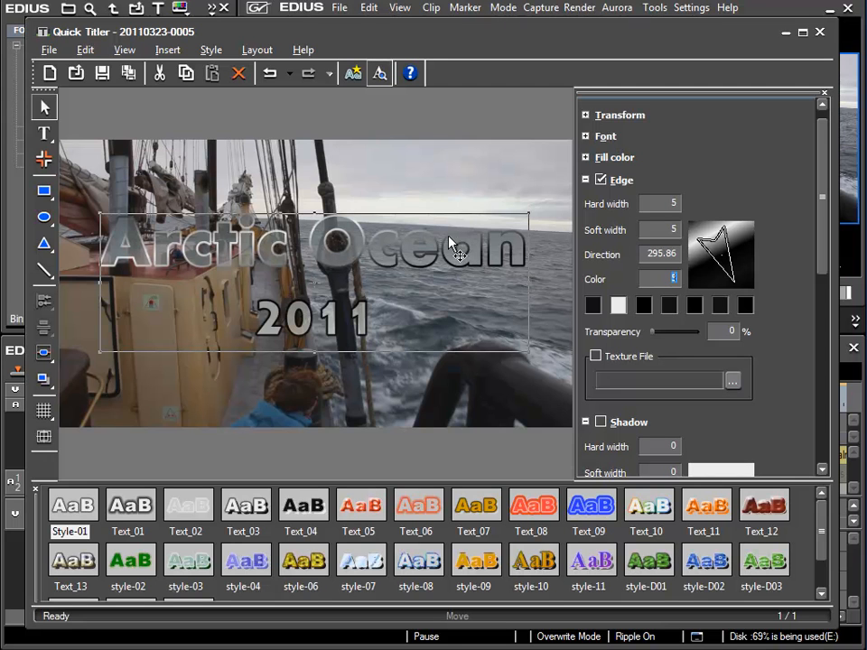
Step: Set the fourth edge colour to mid grey with Y 134 and the number of edge colours to 6
{"action": "double_click", "coordinate": [670, 306]}
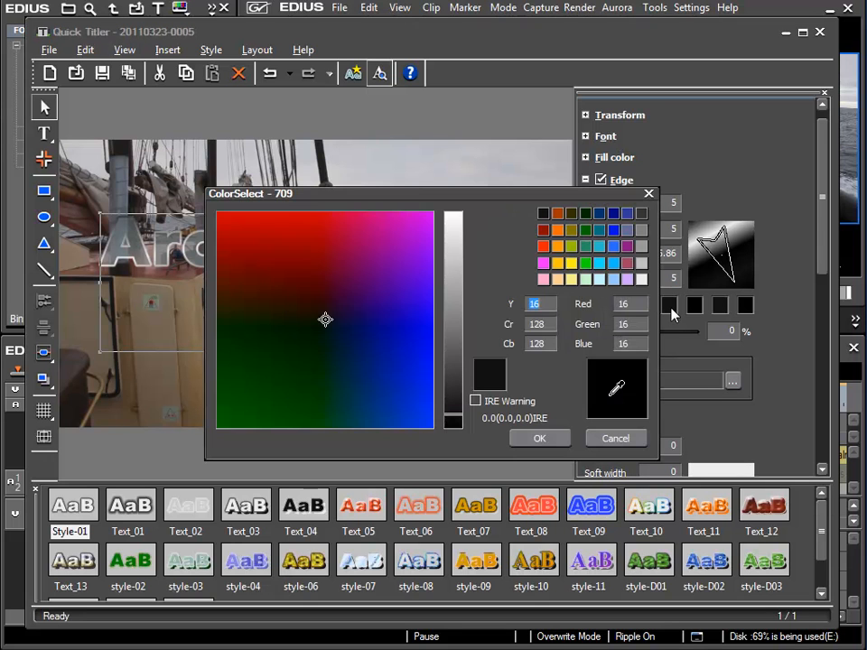
{"action": "left_click_drag", "start_coordinate": [453, 327], "coordinate": [454, 322]}
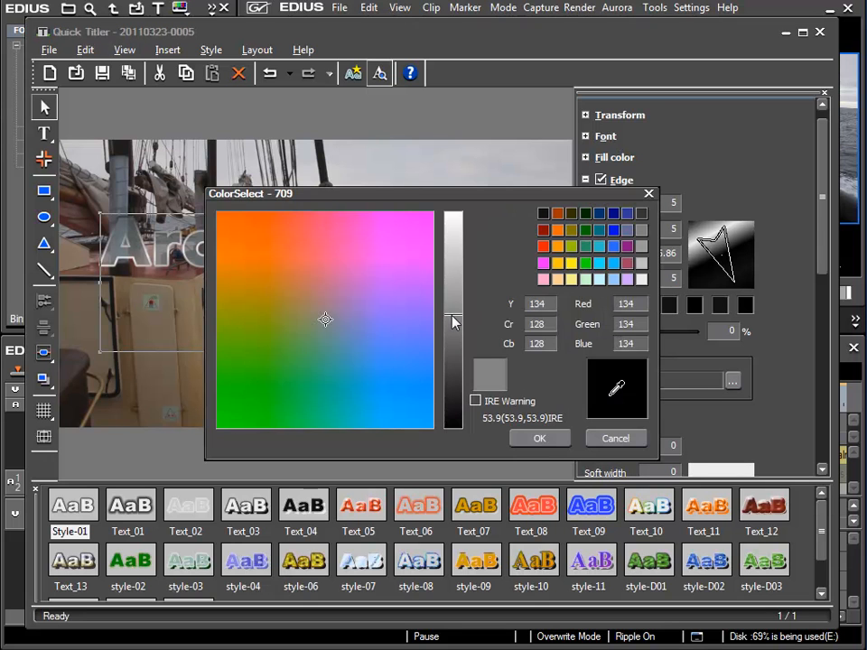
{"action": "left_click", "coordinate": [548, 442]}
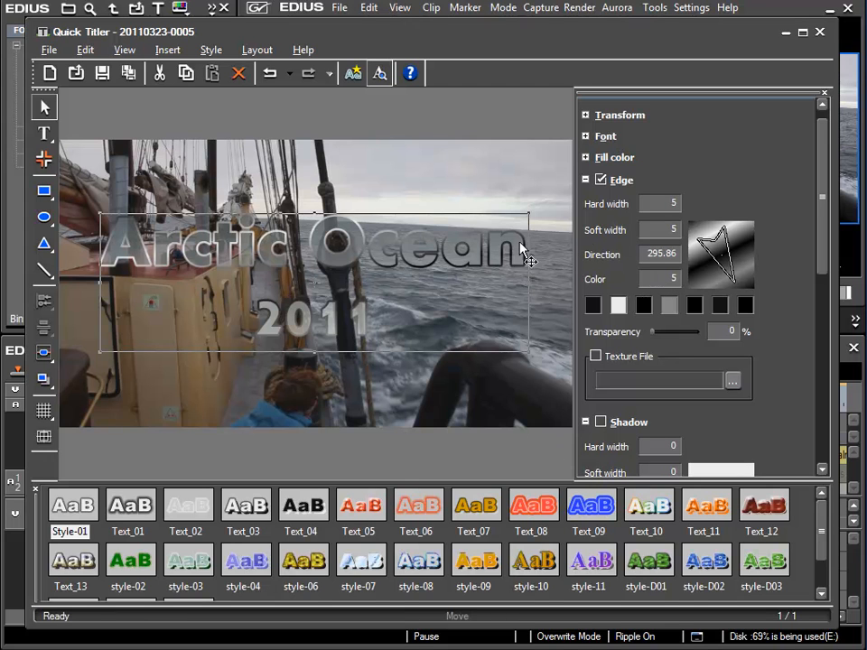
{"action": "scroll", "coordinate": [664, 279], "scroll_direction": "up", "scroll_amount": 2}
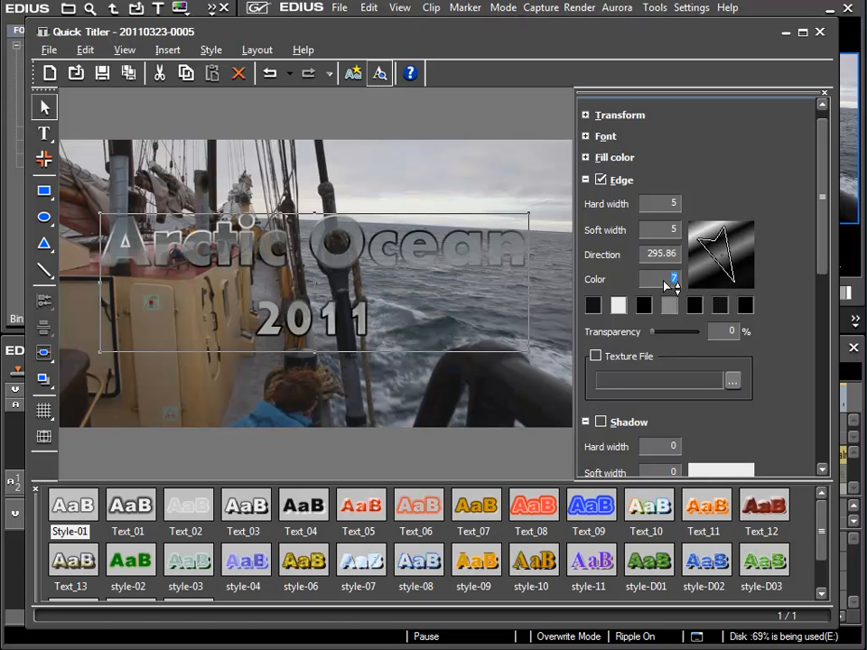
{"action": "scroll", "coordinate": [669, 284], "scroll_direction": "down", "scroll_amount": 1}
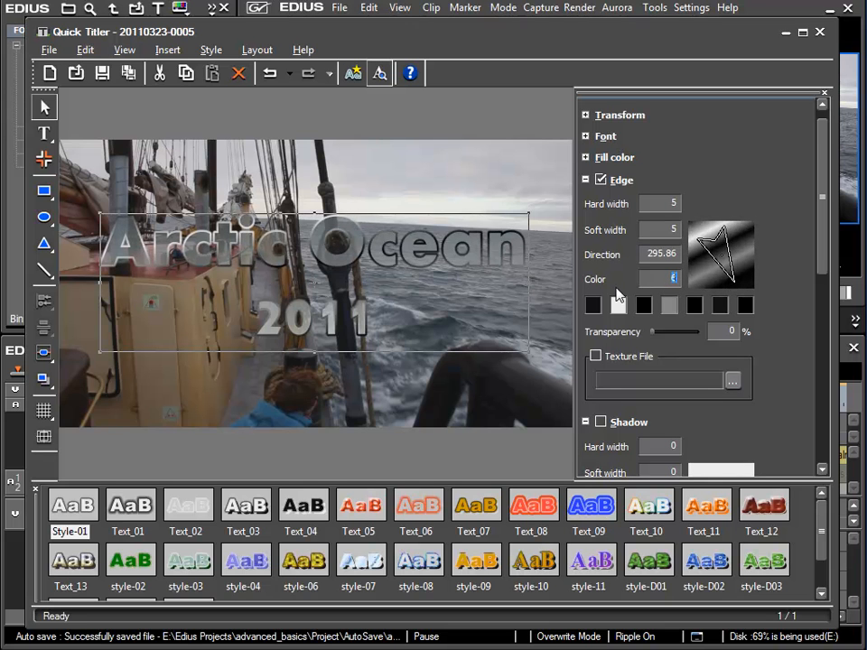
Step: Try 47% transparency on the text edge and return it to 0%
{"action": "left_click_drag", "start_coordinate": [654, 333], "coordinate": [673, 335]}
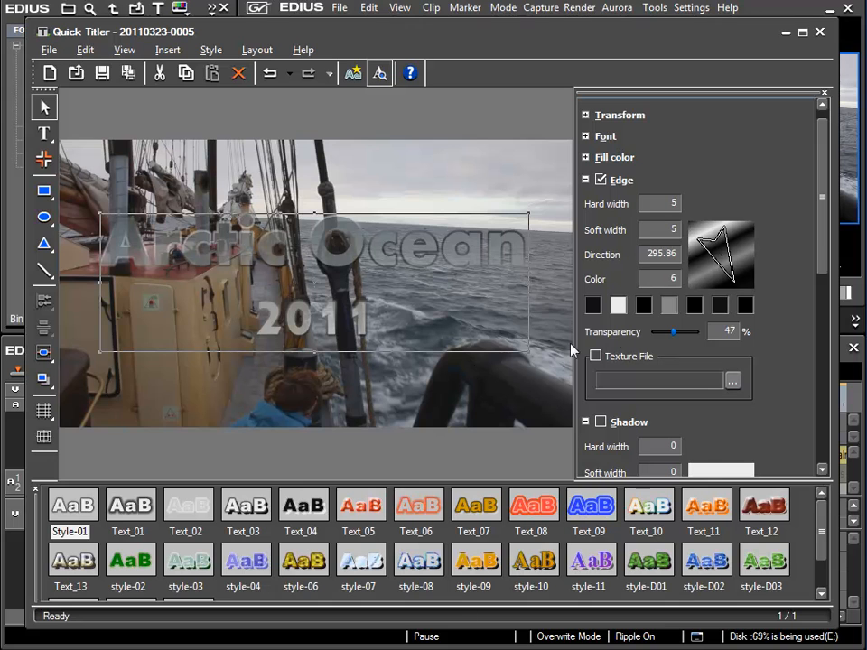
{"action": "left_click_drag", "start_coordinate": [673, 332], "coordinate": [643, 338]}
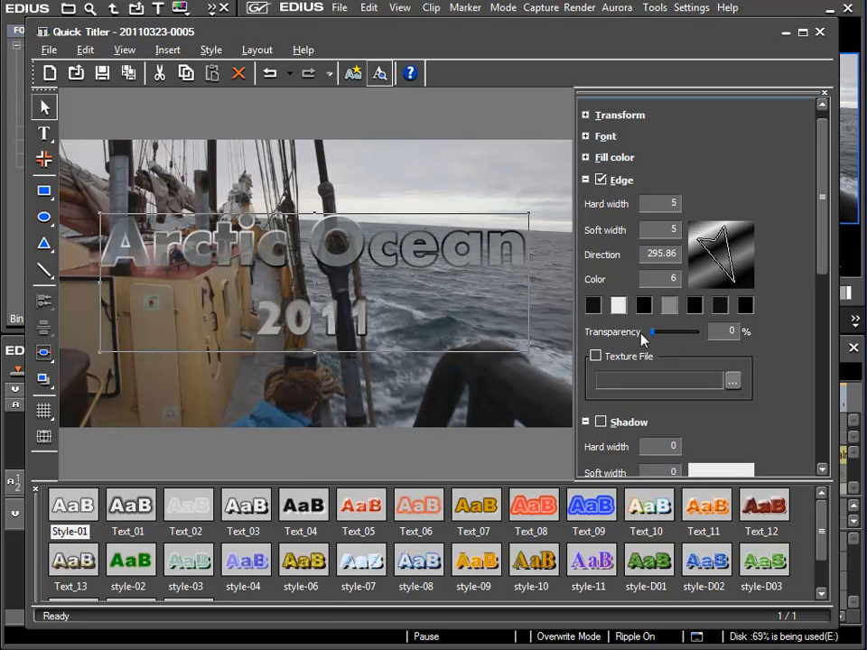
Step: Set the text fill to one dark grey colour with 0% transparency
{"action": "left_click", "coordinate": [586, 179]}
{"action": "left_click", "coordinate": [586, 158]}
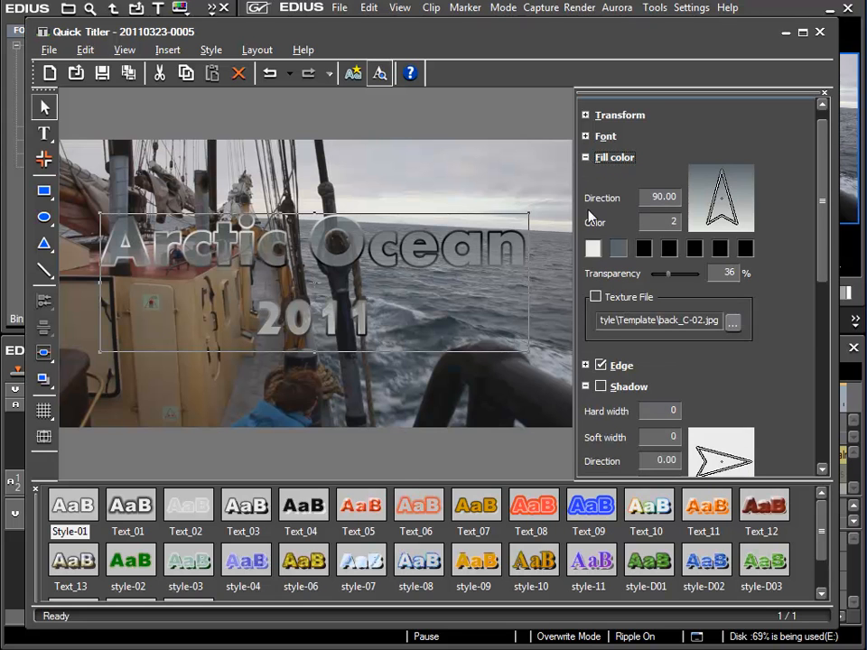
{"action": "scroll", "coordinate": [658, 227], "scroll_direction": "down", "scroll_amount": 1}
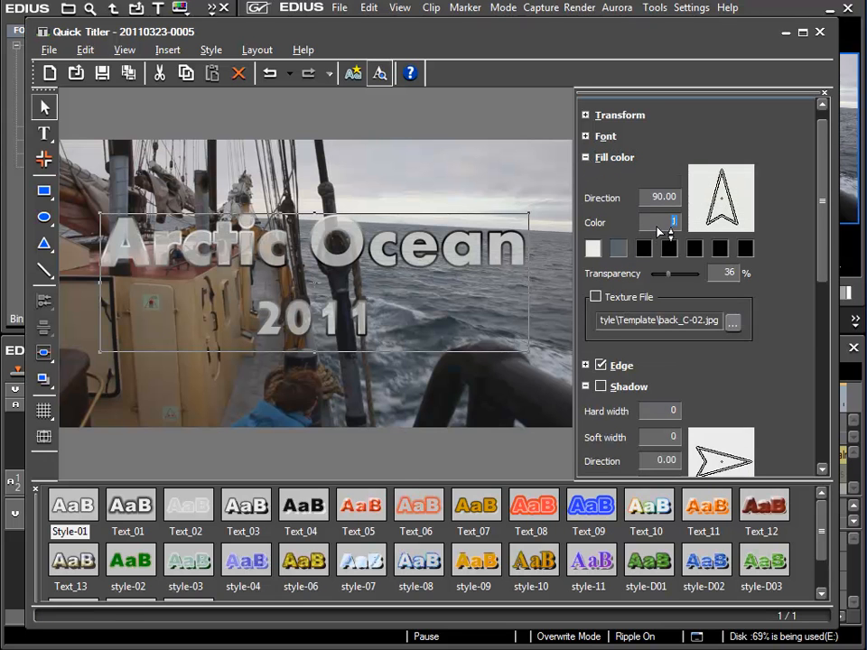
{"action": "left_click_drag", "start_coordinate": [670, 270], "coordinate": [645, 275]}
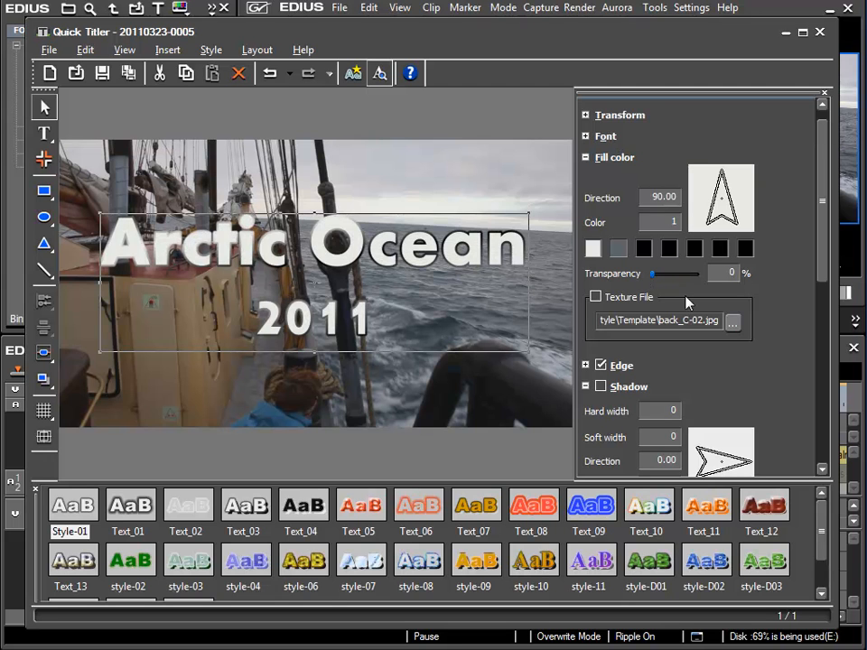
{"action": "left_click", "coordinate": [593, 249]}
{"action": "left_click_drag", "start_coordinate": [463, 302], "coordinate": [446, 396]}
{"action": "left_click", "coordinate": [539, 438]}
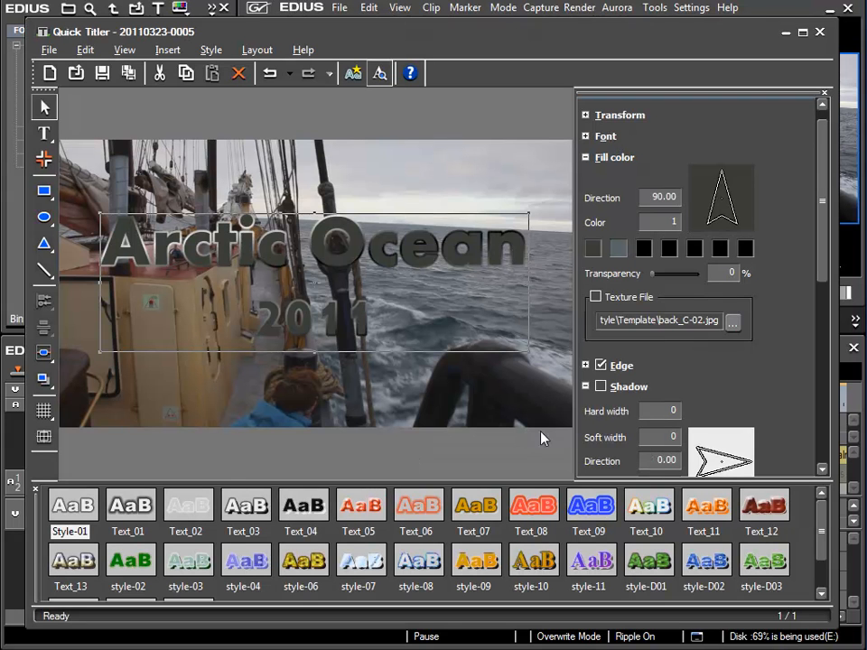
Step: Lighten the fourth edge colour to a light grey with Y 206
{"action": "left_click", "coordinate": [585, 157]}
{"action": "left_click", "coordinate": [586, 180]}
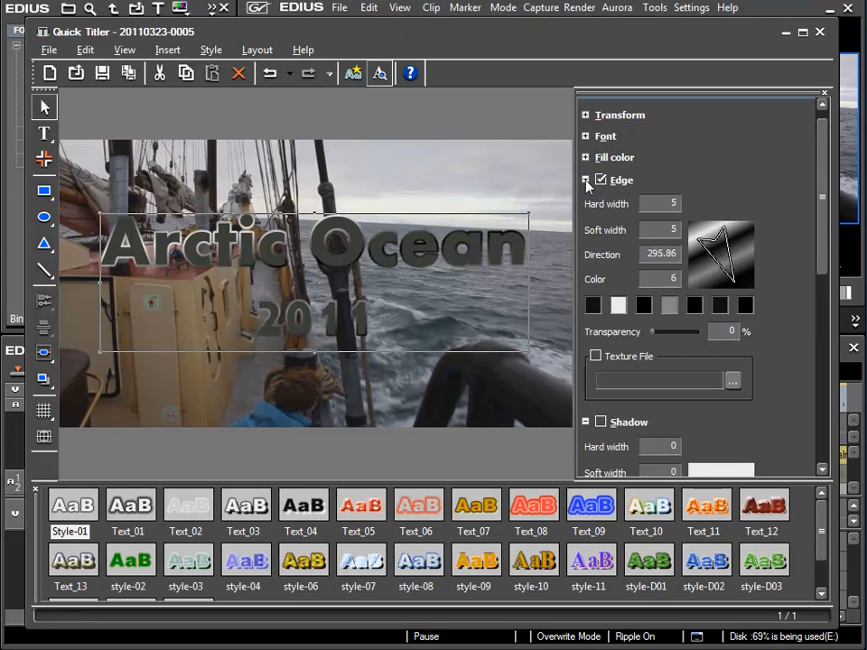
{"action": "left_click", "coordinate": [670, 306]}
{"action": "left_click", "coordinate": [456, 260]}
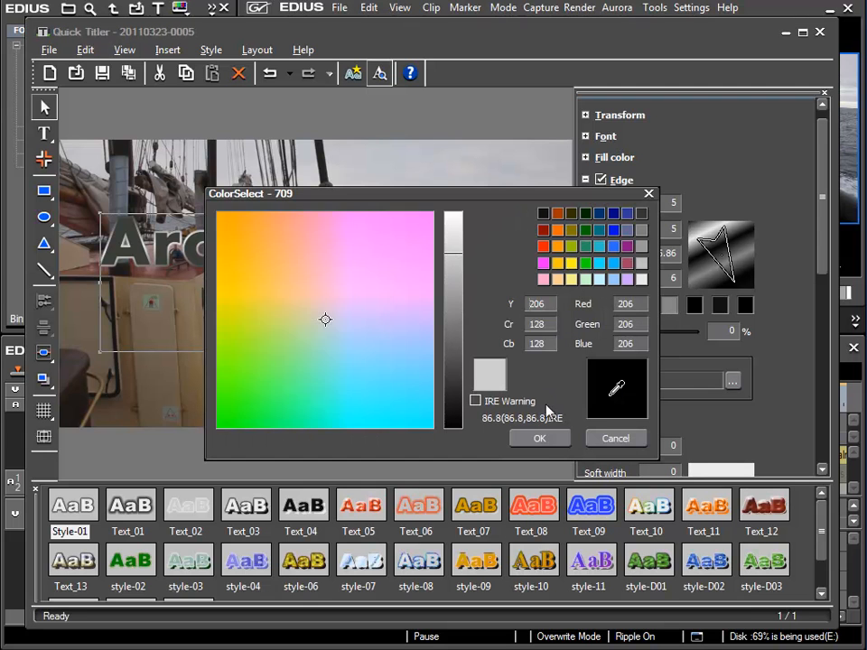
{"action": "left_click", "coordinate": [539, 438]}
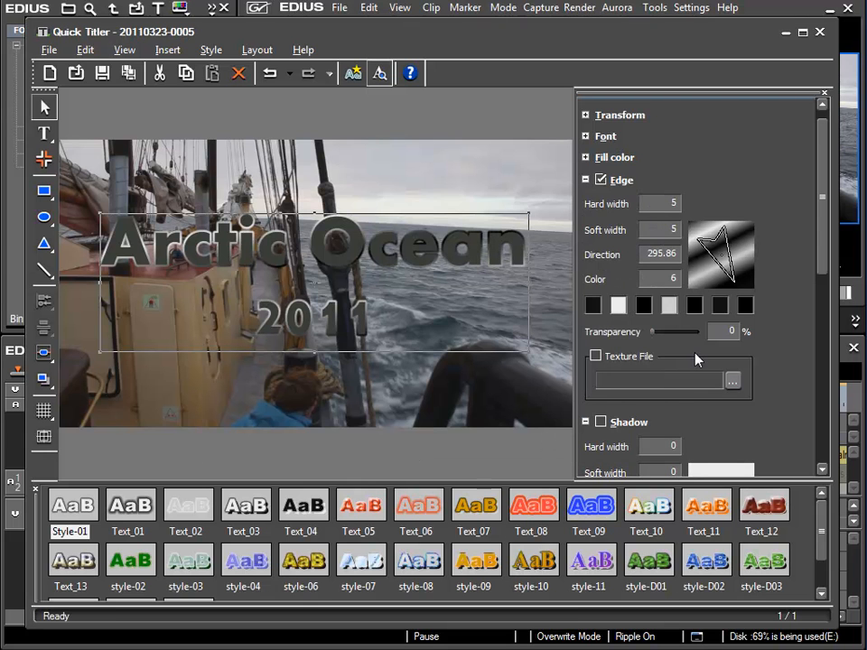
Step: Set the text fill to 43% transparency and change its first colour to a light grey with Y 196
{"action": "left_click", "coordinate": [585, 157]}
{"action": "left_click_drag", "start_coordinate": [655, 274], "coordinate": [672, 274]}
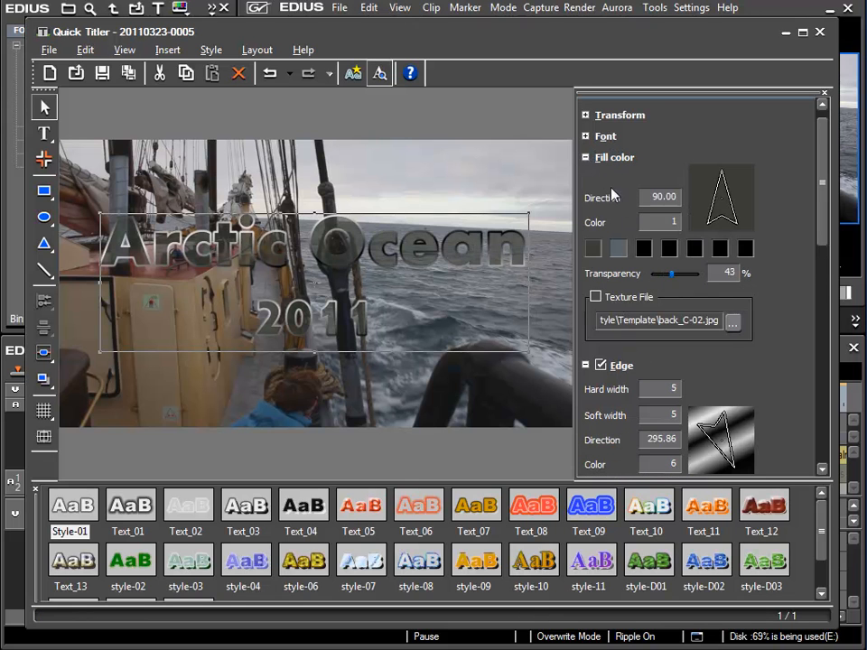
{"action": "double_click", "coordinate": [596, 250]}
{"action": "left_click", "coordinate": [452, 304]}
{"action": "left_click_drag", "start_coordinate": [450, 297], "coordinate": [455, 285]}
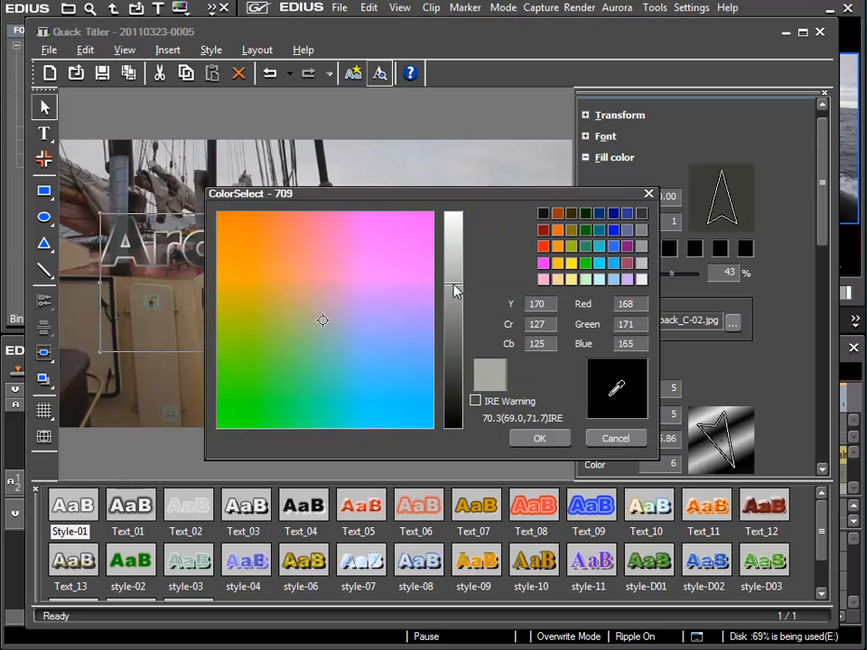
{"action": "left_click", "coordinate": [459, 269]}
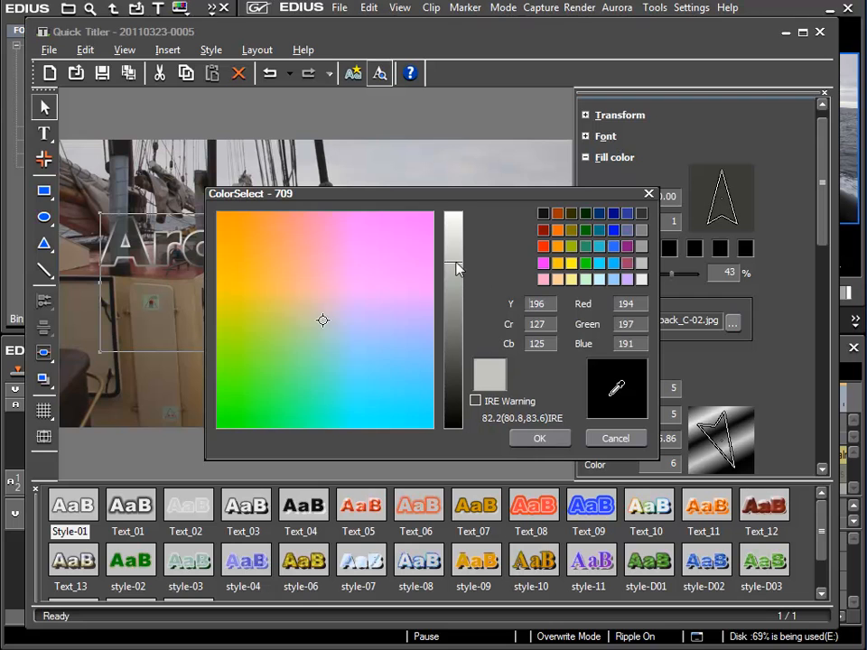
{"action": "left_click", "coordinate": [545, 437]}
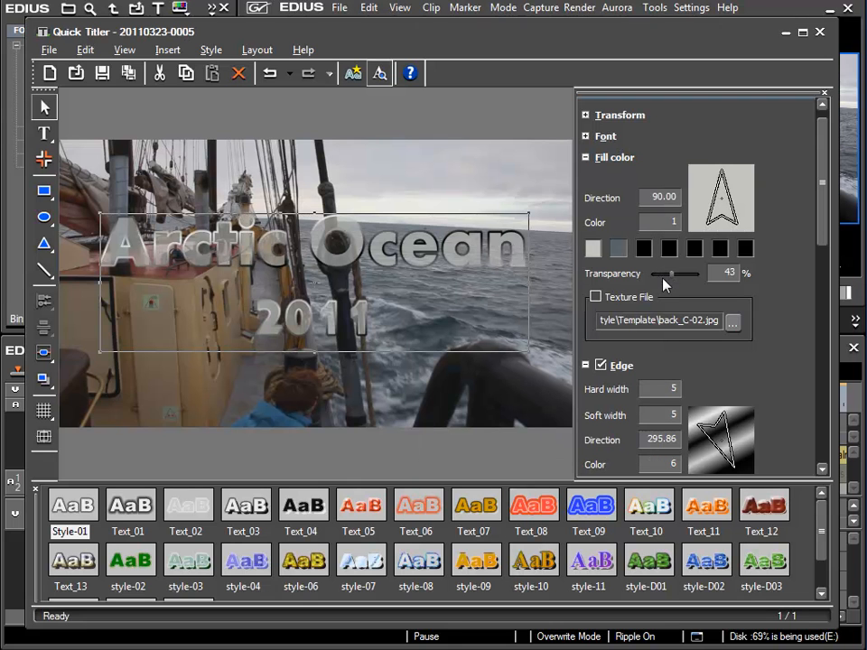
Step: Reduce the number of edge colours to 1 so the text has a plain black edge
{"action": "left_click", "coordinate": [586, 157]}
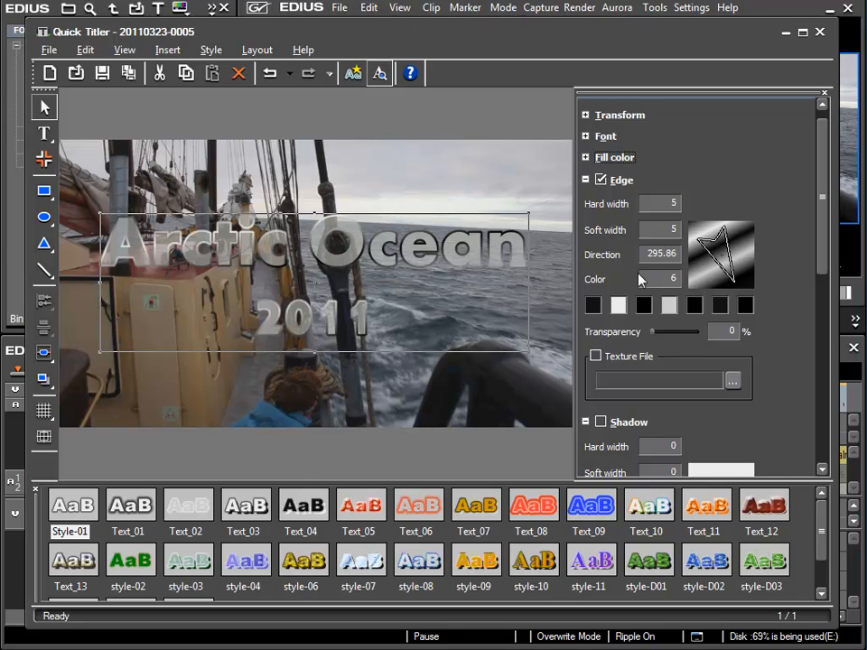
{"action": "left_click", "coordinate": [664, 279]}
{"action": "scroll", "coordinate": [665, 278], "scroll_direction": "down", "scroll_amount": 4}
{"action": "scroll", "coordinate": [670, 282], "scroll_direction": "down", "scroll_amount": 1}
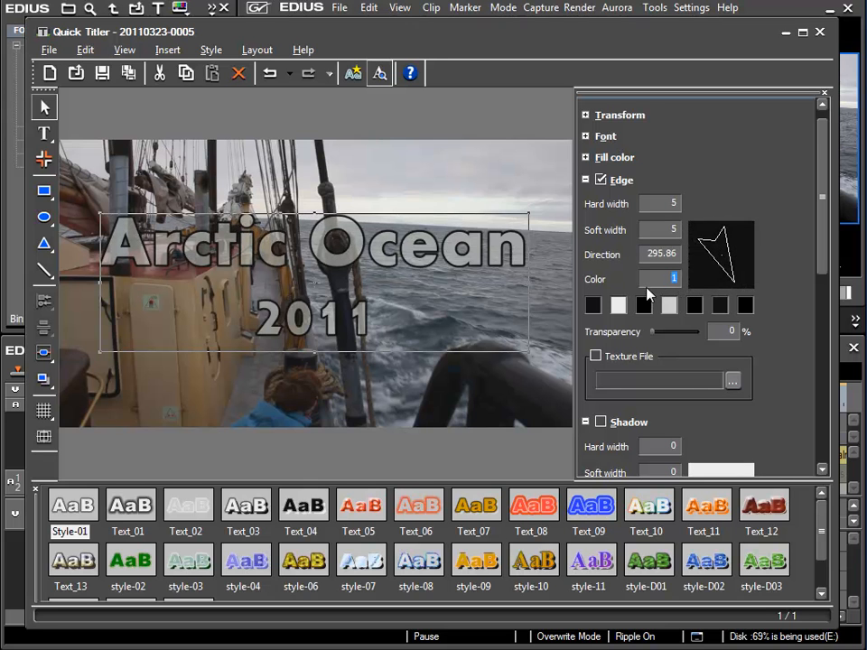
Step: Set the edge's hard width to 6 and its soft width to 6
{"action": "left_click", "coordinate": [657, 204]}
{"action": "scroll", "coordinate": [655, 207], "scroll_direction": "up", "scroll_amount": 2}
{"action": "scroll", "coordinate": [657, 207], "scroll_direction": "down", "scroll_amount": 1}
{"action": "scroll", "coordinate": [670, 238], "scroll_direction": "down", "scroll_amount": 1}
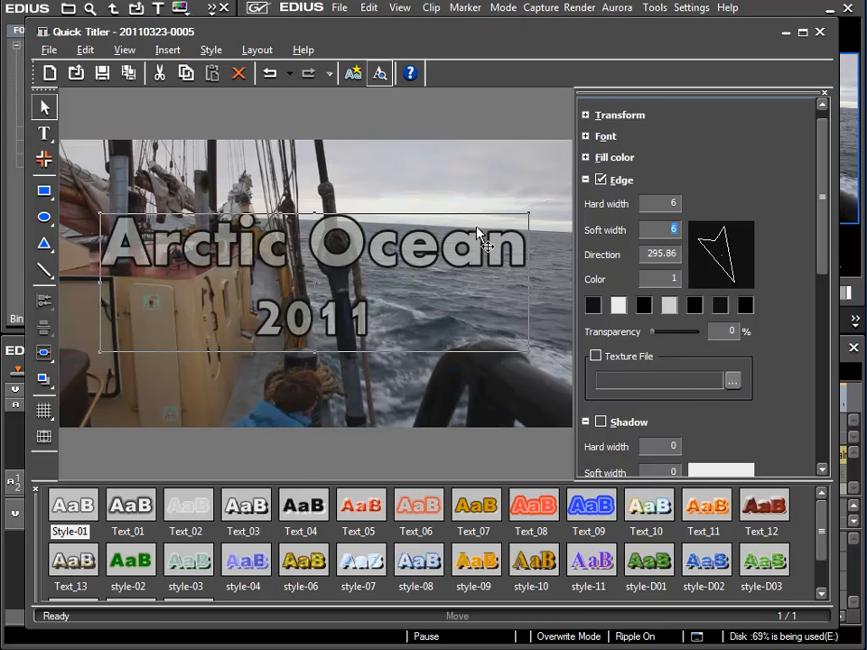
Step: Try the texture file temp_04 from the Template folder on the text edge, and turn the edge texture off
{"action": "left_click", "coordinate": [734, 382]}
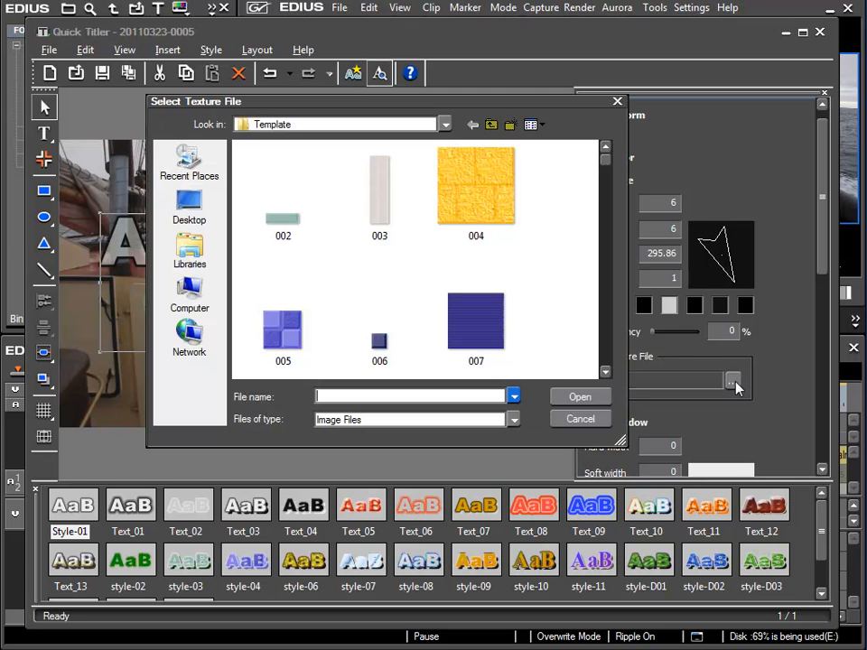
{"action": "left_click_drag", "start_coordinate": [605, 161], "coordinate": [623, 286]}
{"action": "scroll", "coordinate": [569, 264], "scroll_direction": "down", "scroll_amount": 3}
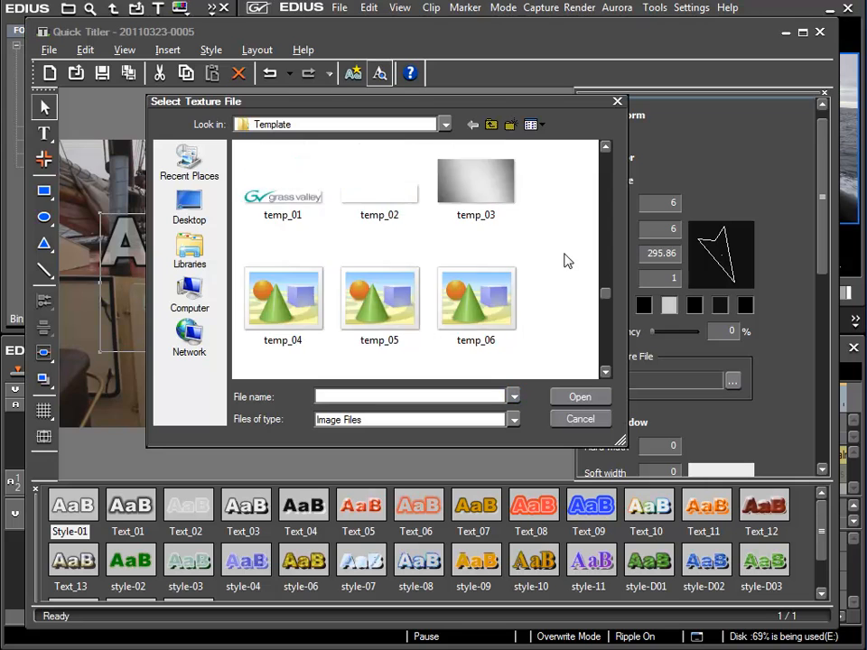
{"action": "left_click", "coordinate": [283, 181]}
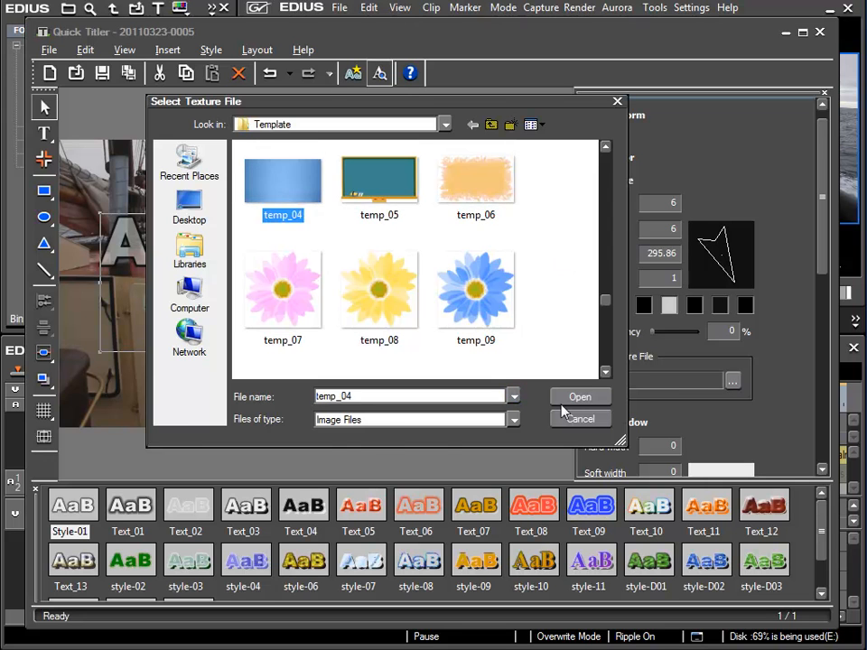
{"action": "left_click", "coordinate": [571, 398]}
{"action": "left_click", "coordinate": [597, 356]}
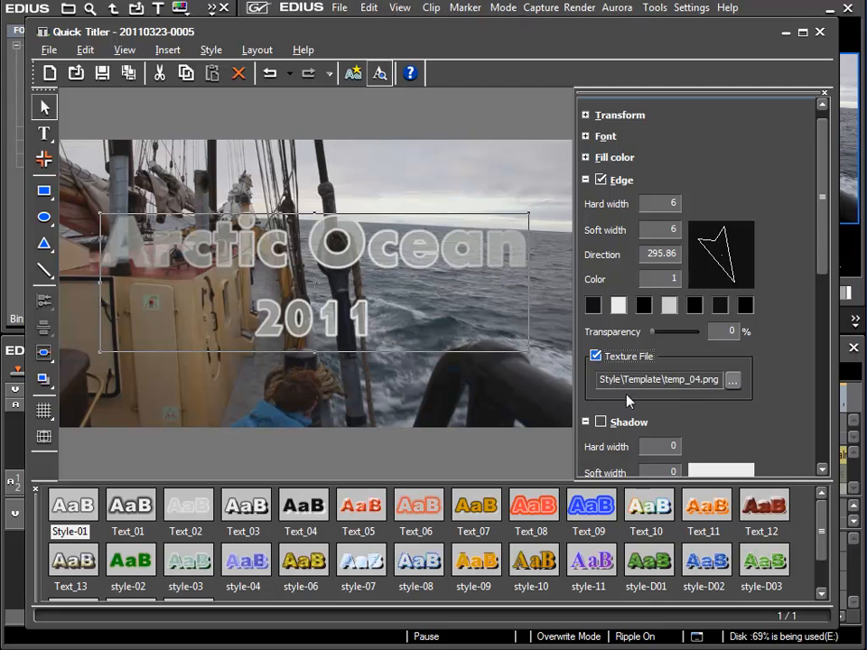
{"action": "left_click", "coordinate": [597, 357]}
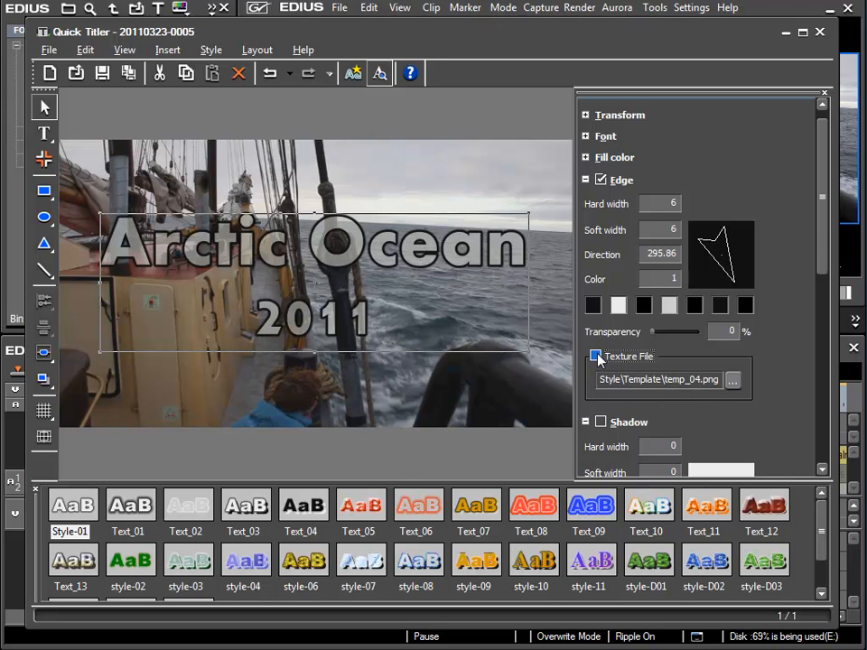